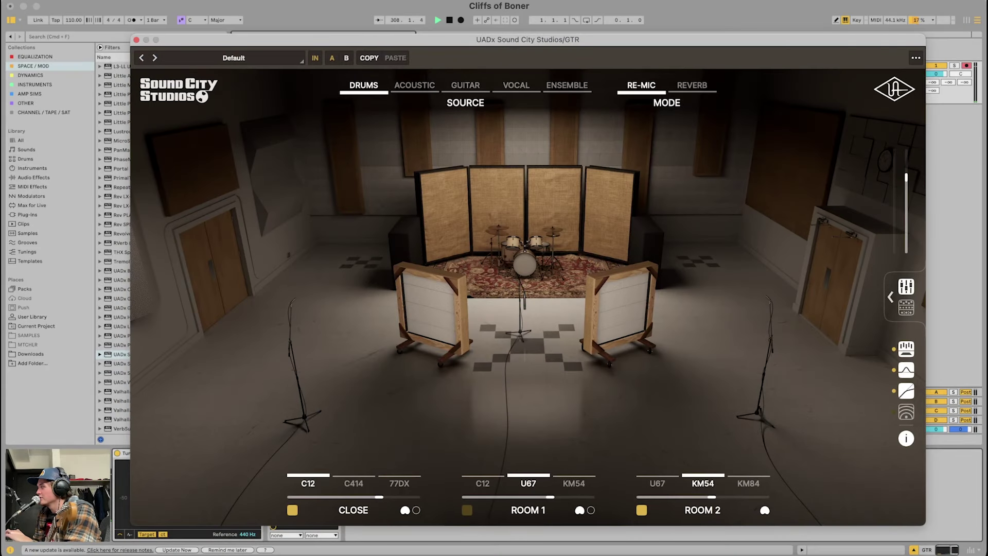
Reopen the re-mic plugin and switch its source to guitar through the PA speakers.
key("super+w")
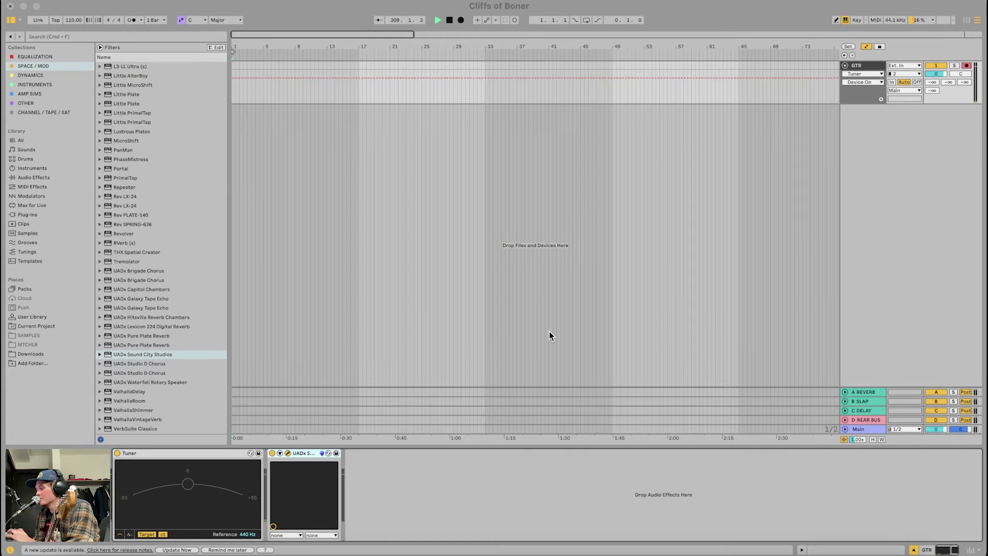
left_click(288, 452)
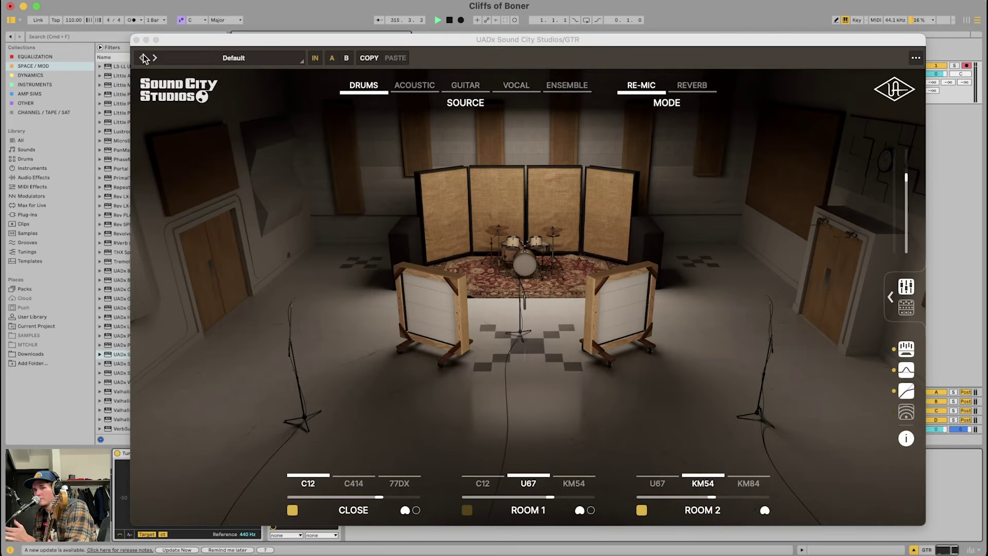
left_click(465, 85)
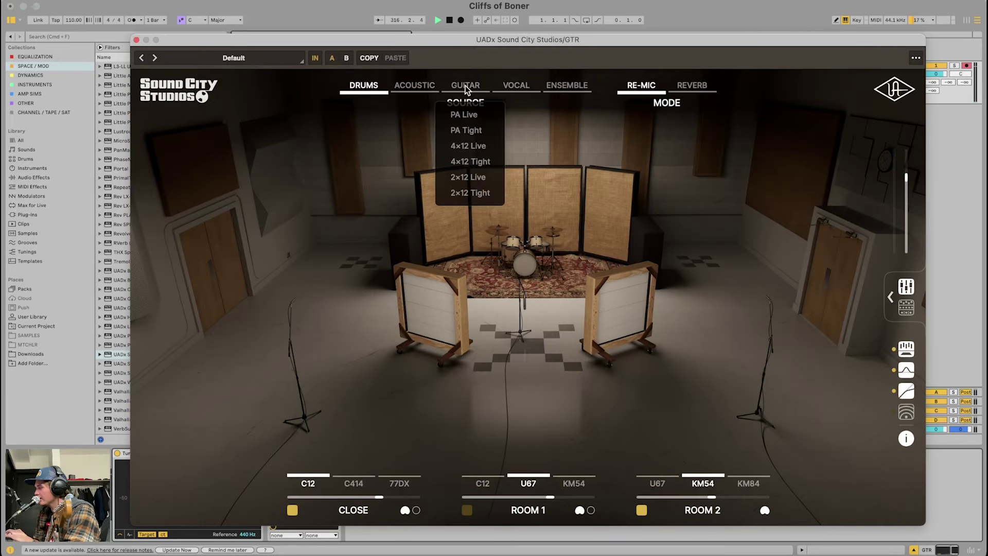
left_click(466, 130)
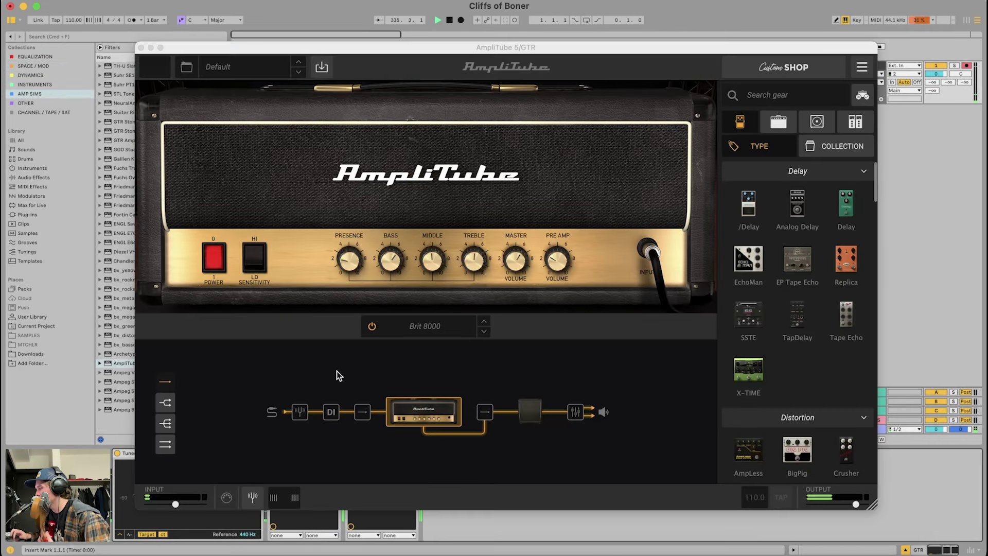
Bypass the Brit 8000 amp head and scroll through the pedal gear browser.
left_click(372, 327)
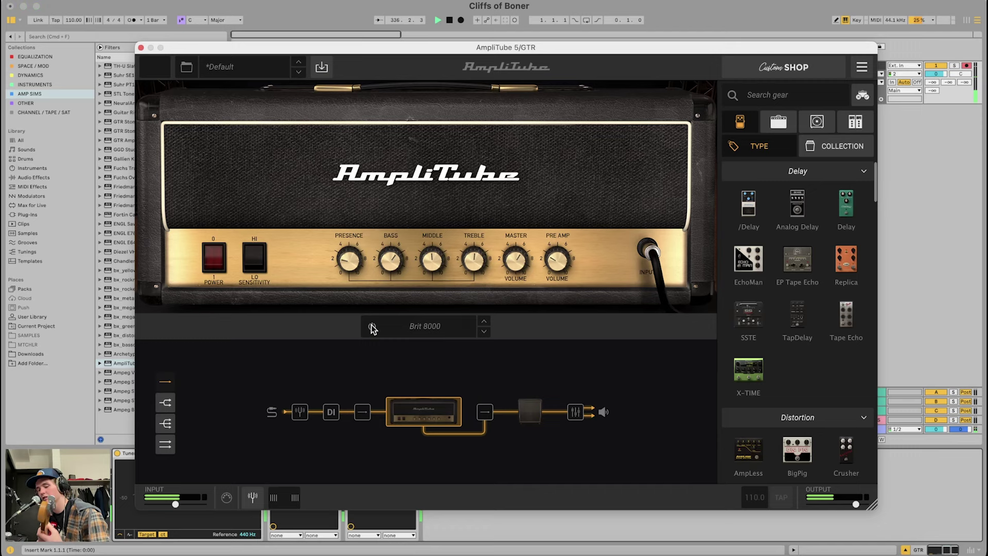
scroll(828, 330, "down", 10)
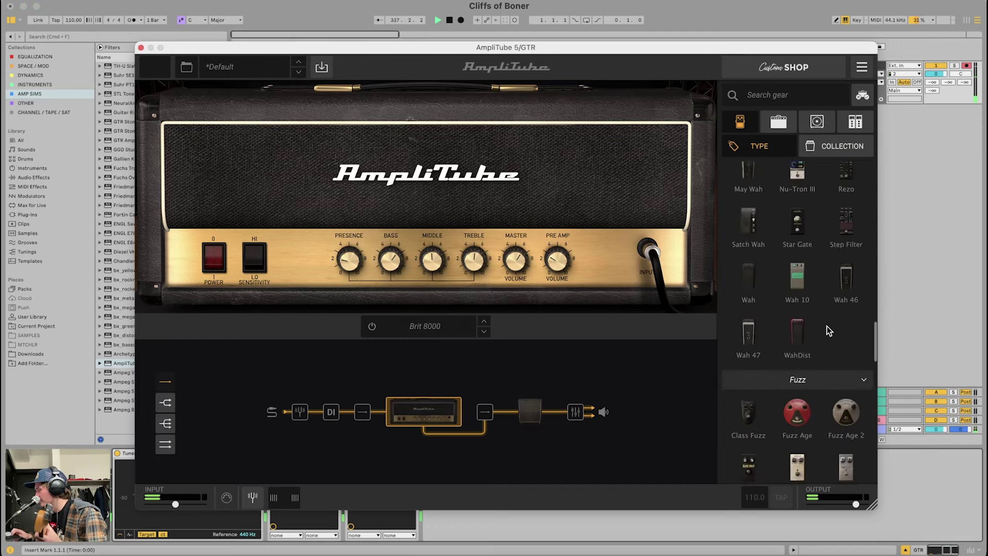
scroll(829, 330, "down", 5)
scroll(828, 330, "up", 10)
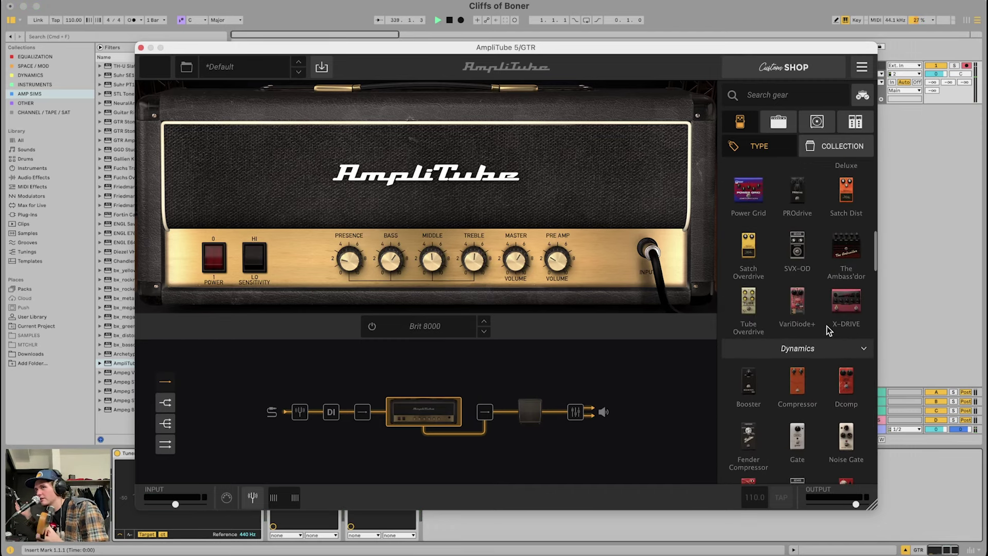
scroll(821, 279, "up", 3)
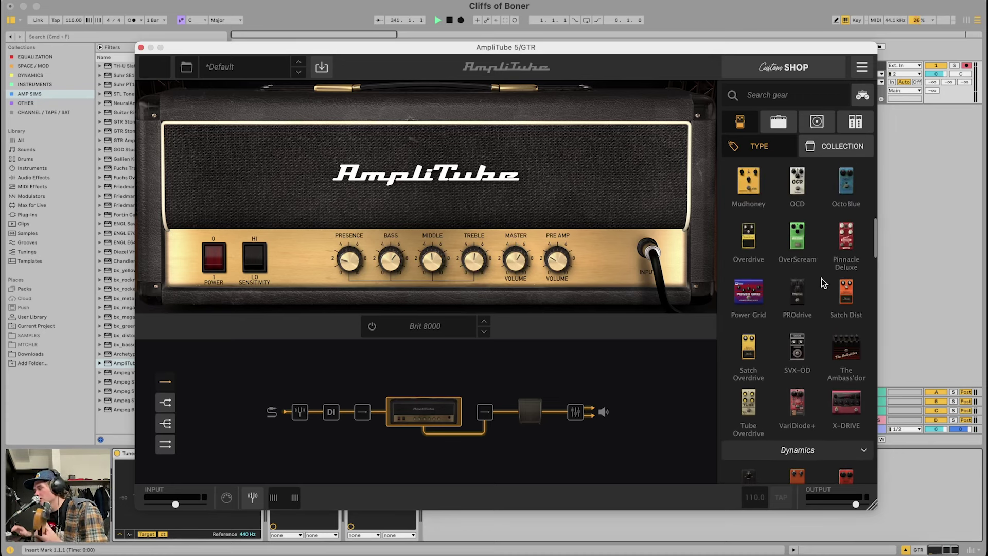
scroll(801, 261, "up", 1)
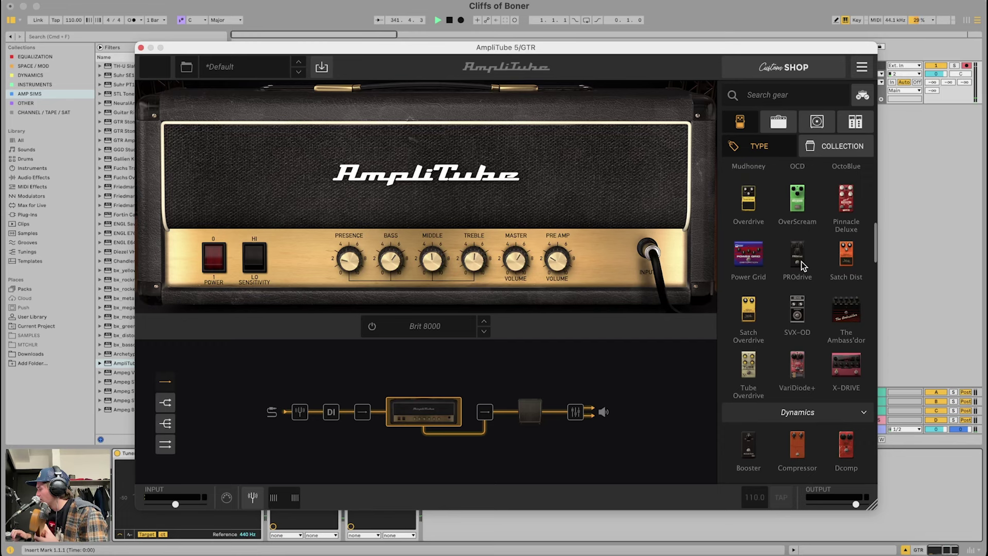
Add Analog Chorus and compressor pedals before the amp, then show the cabinet's mic mix.
left_click(791, 102)
type("chorus")
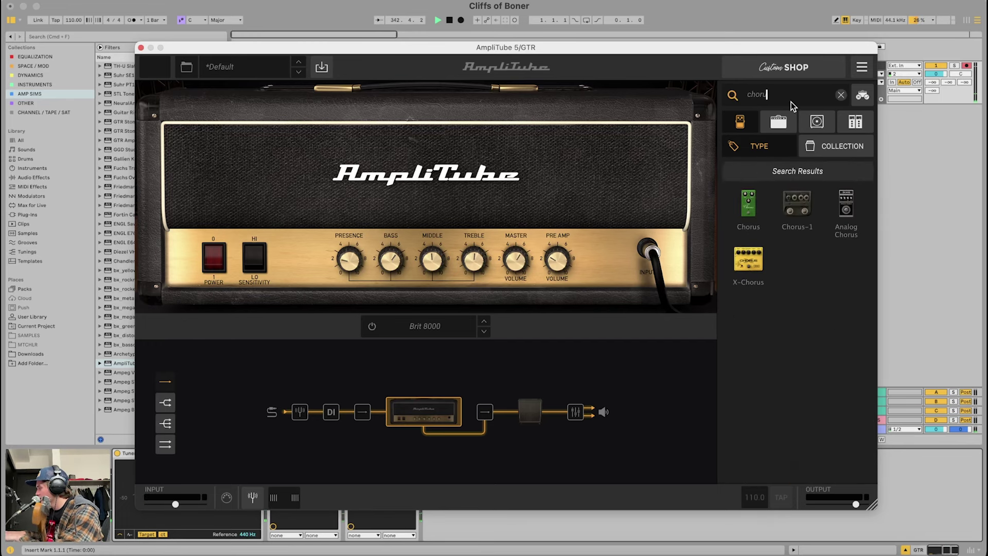
double_click(838, 198)
key("BackSpace")
key("BackSpace")
key("BackSpace")
key("BackSpace")
key("BackSpace")
key("BackSpace")
type("compressor")
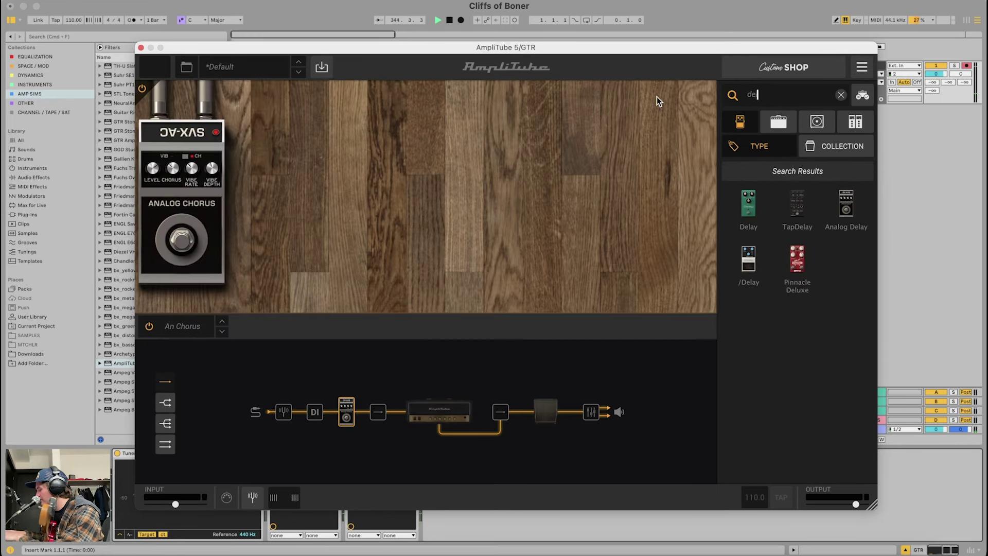
double_click(748, 208)
left_click(585, 412)
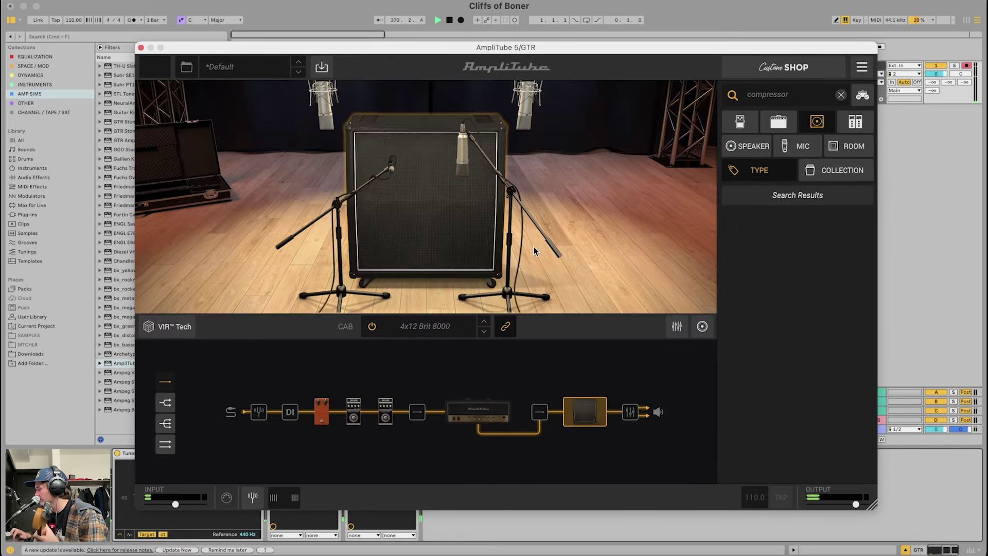
left_click(677, 326)
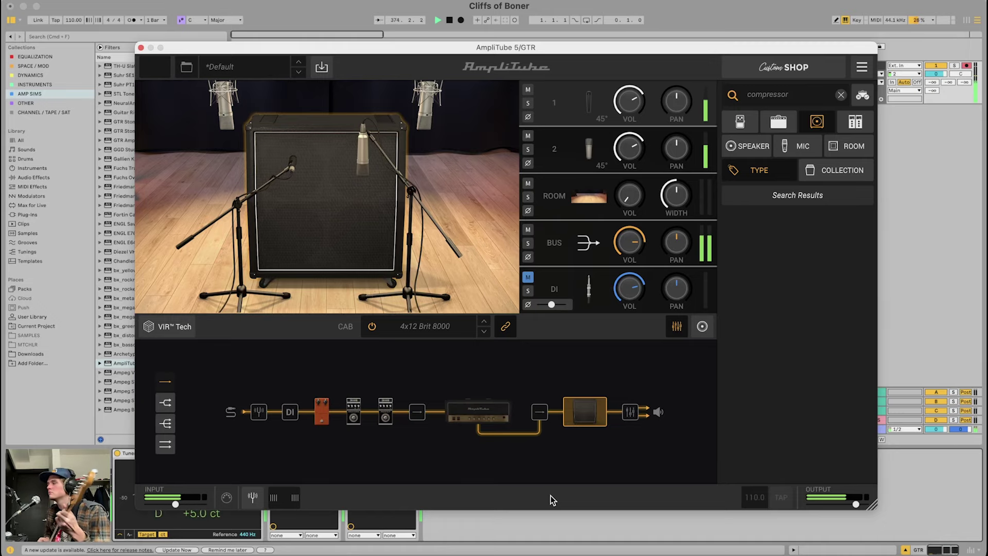
Switch from AmpliTube to UADx Sound City Studios and turn on the ROOM 1 mic pair.
left_click(141, 48)
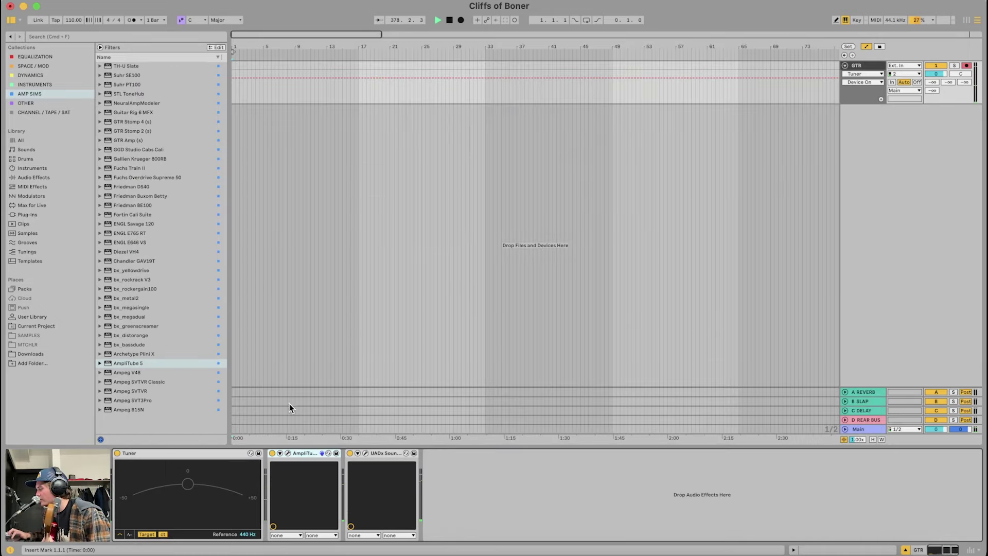
left_click(364, 455)
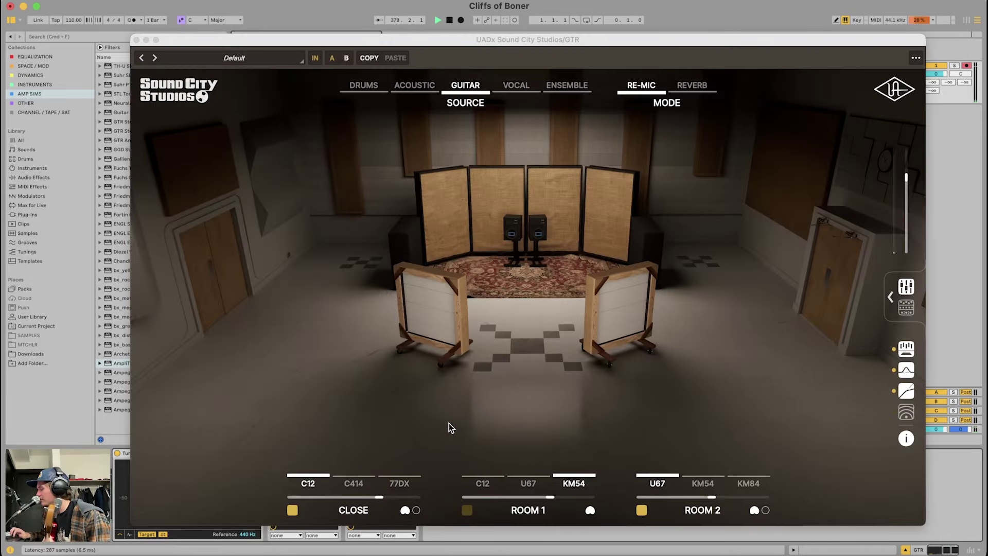
left_click(467, 510)
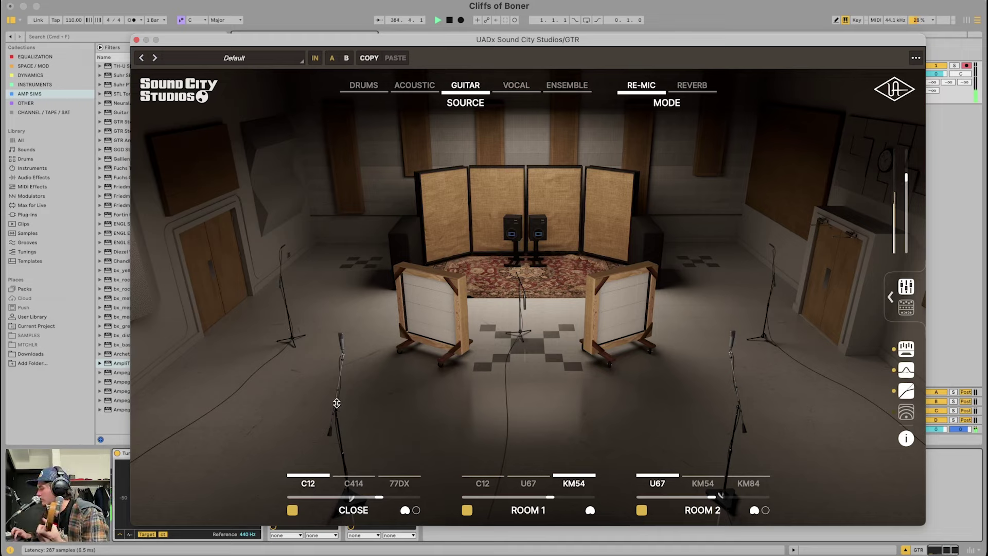
Move the room mic pair toward the gobos, turn ROOM 1 off, and pick 2x12 Live cabinets.
left_click_drag(336, 403, 393, 267)
mouse_move(296, 338)
left_mouse_down()
mouse_move(359, 294)
mouse_move(302, 340)
left_mouse_up()
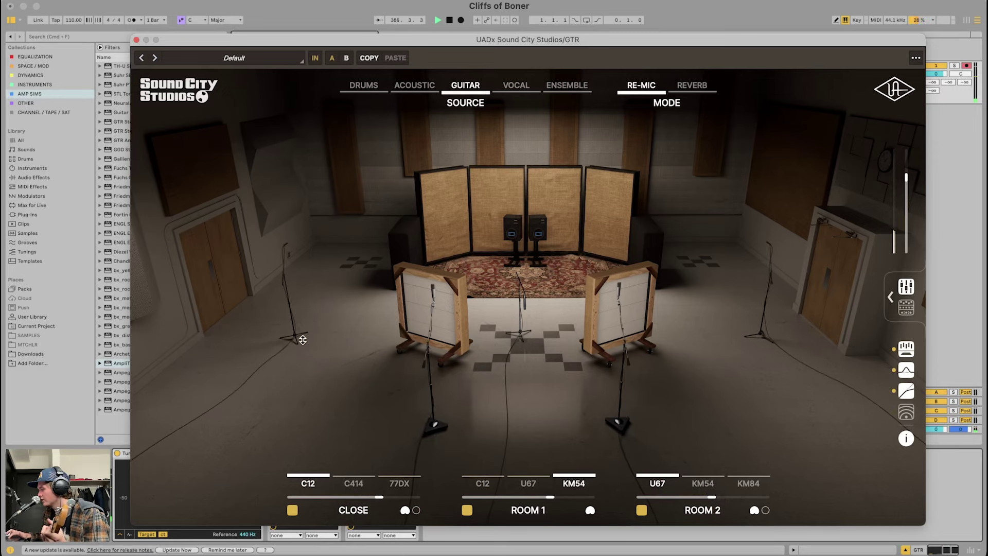
left_click(467, 510)
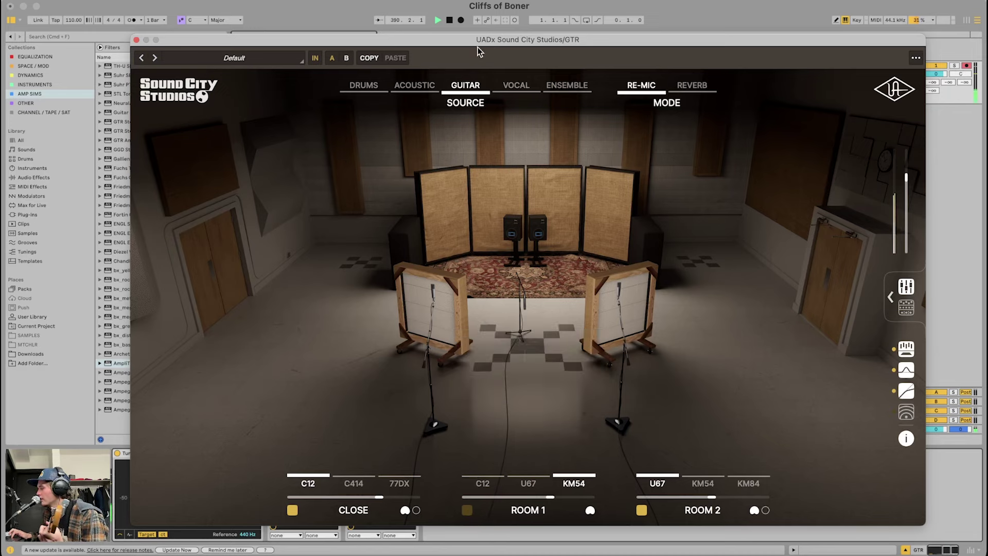
left_click(471, 178)
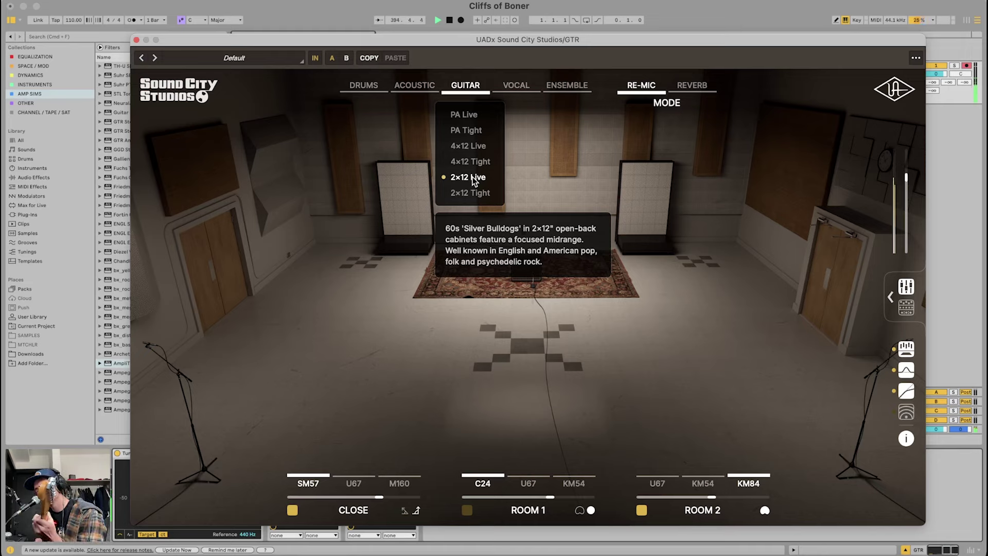
Keep 2×12 Live as the guitar source and expand the per-mic mixer with distances and faders.
left_click(473, 177)
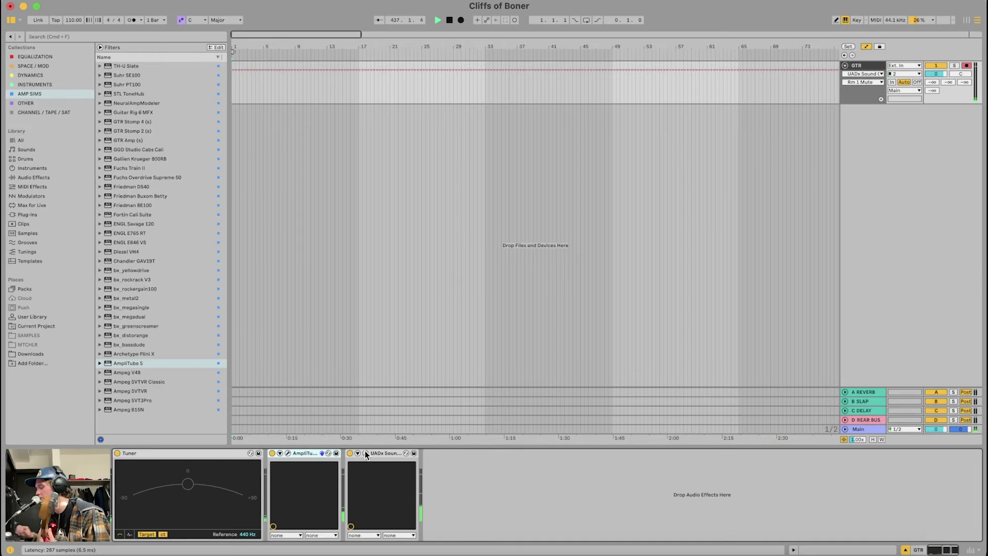
left_click(288, 453)
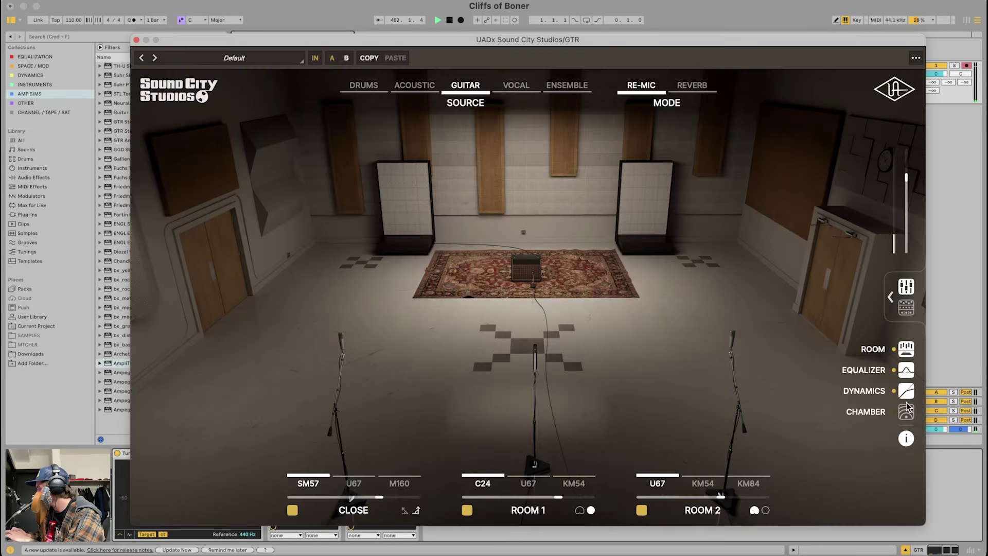
left_click(891, 298)
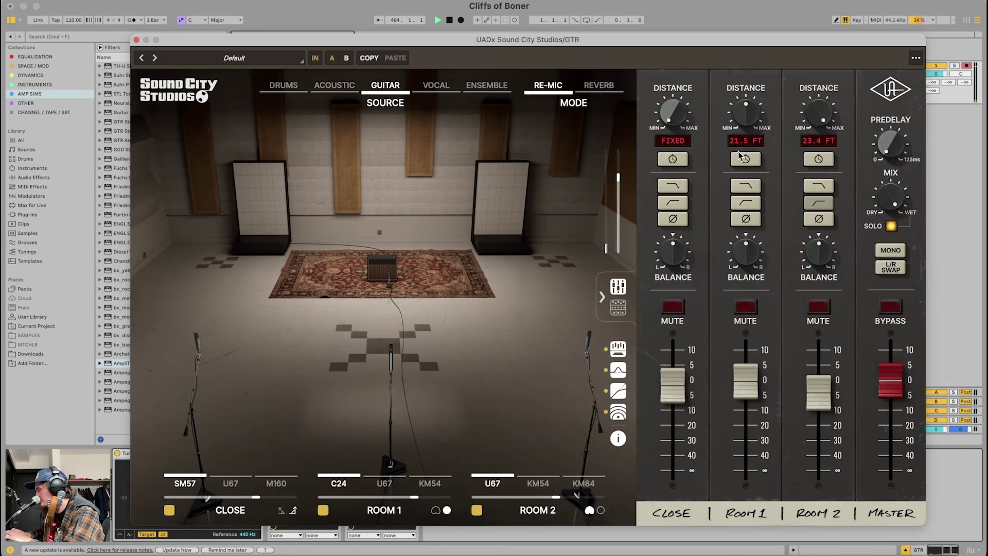
Mute the Close SM57 channel so only the C24 and U67 room mics remain audible.
left_click(672, 308)
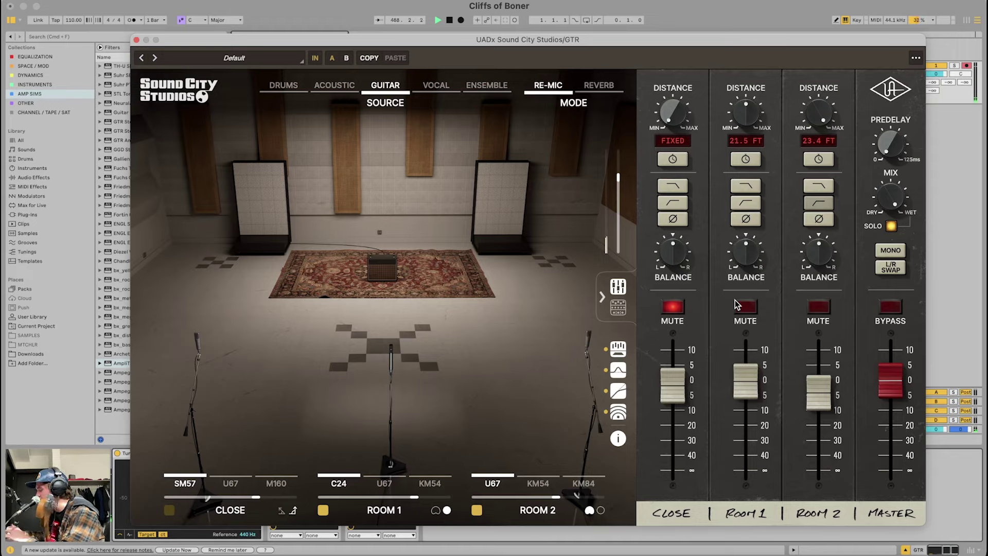
Set the Chamber decay to MED and raise the Chamber amount in the master effects.
left_click(620, 310)
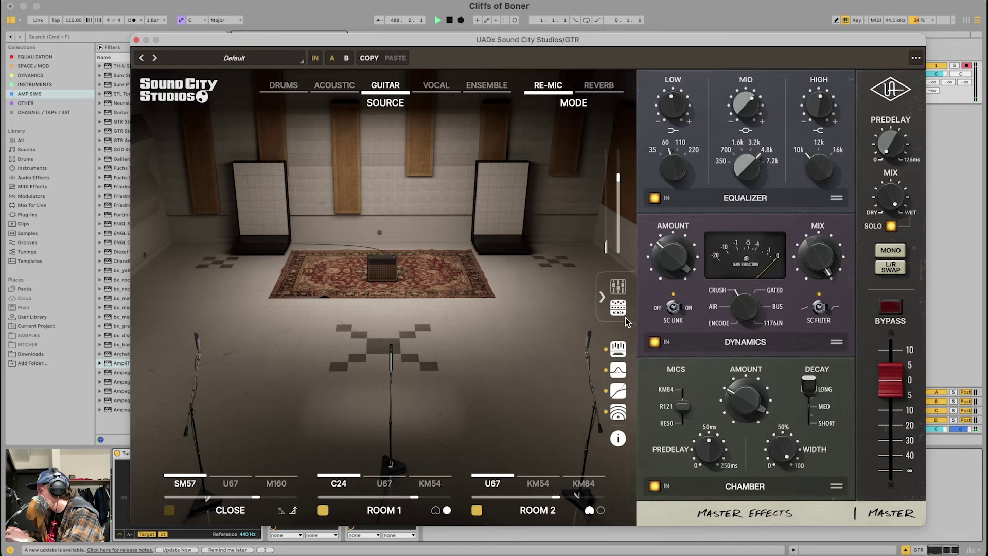
left_click_drag(808, 389, 808, 407)
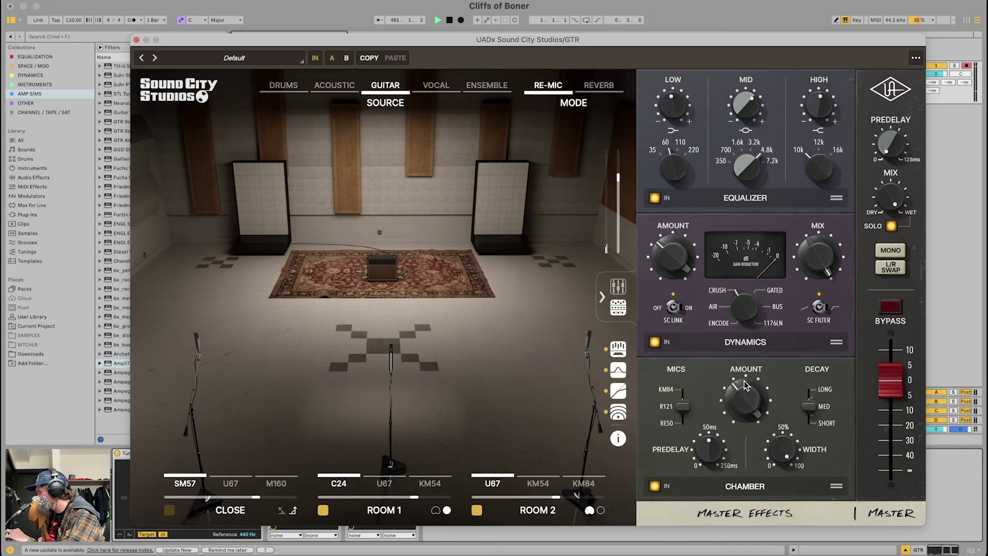
left_click_drag(744, 390, 745, 372)
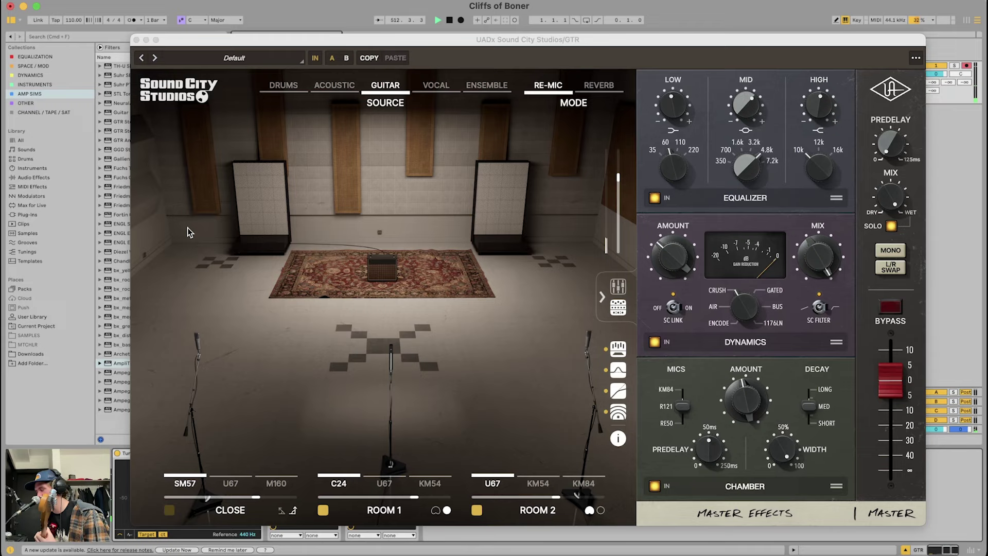
left_click(380, 268)
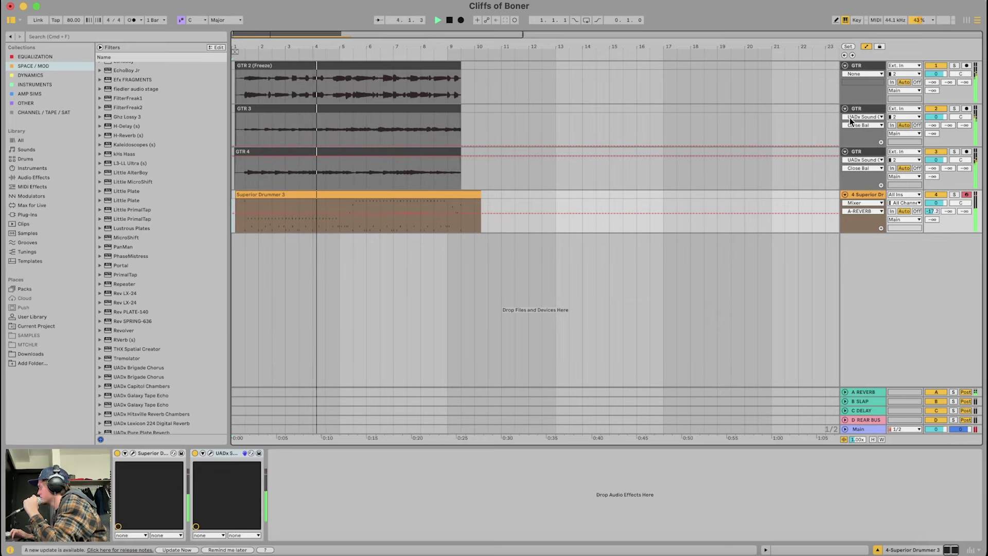
Select GTR 3 and GTR 4 together and lower both track volumes to -0.8 dB.
left_click(862, 109)
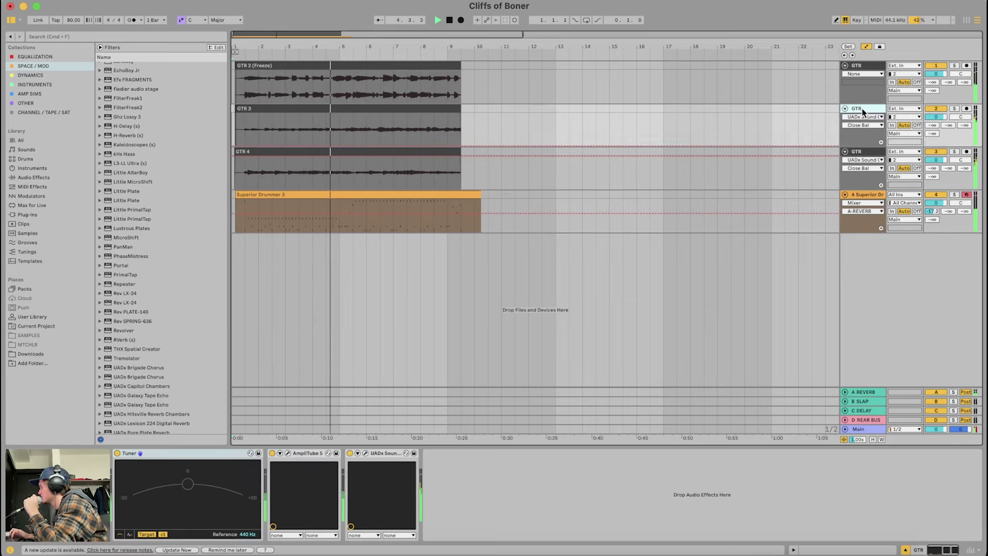
left_click(856, 152, "shift")
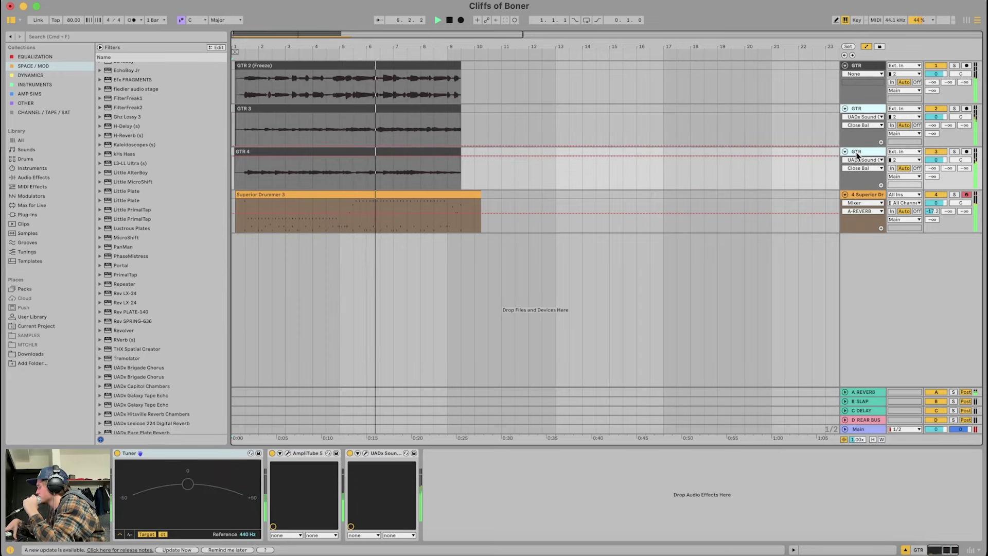
left_click(934, 160)
left_click_drag(934, 160, 934, 162)
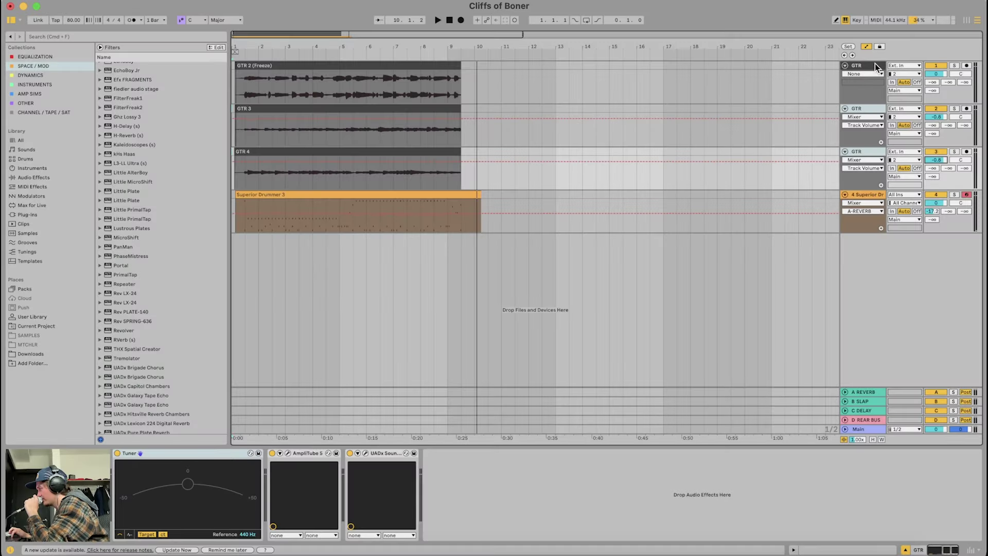
Open GTR 3's UADx Sound City Studios window to review its C12, KM54 and U67 mics.
left_click(869, 66)
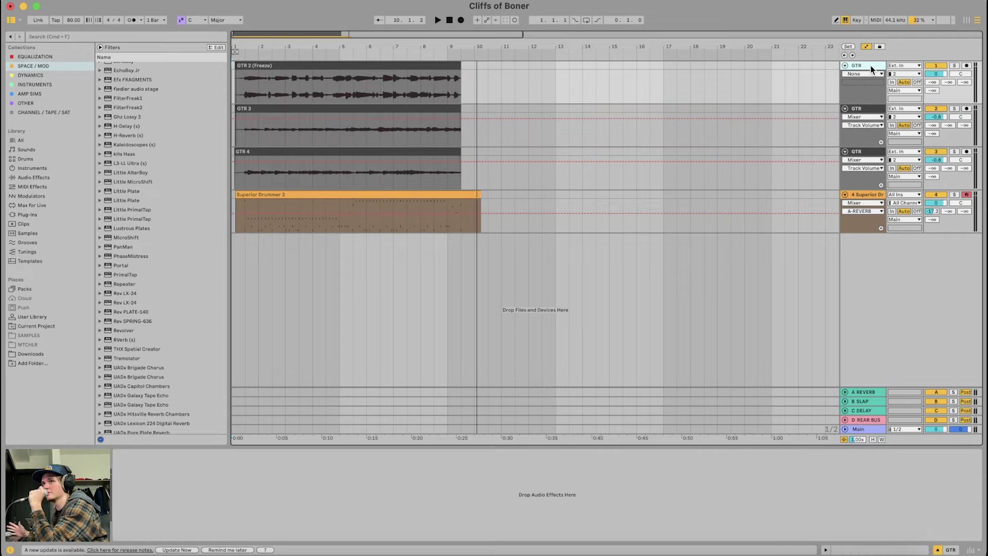
left_click(871, 109)
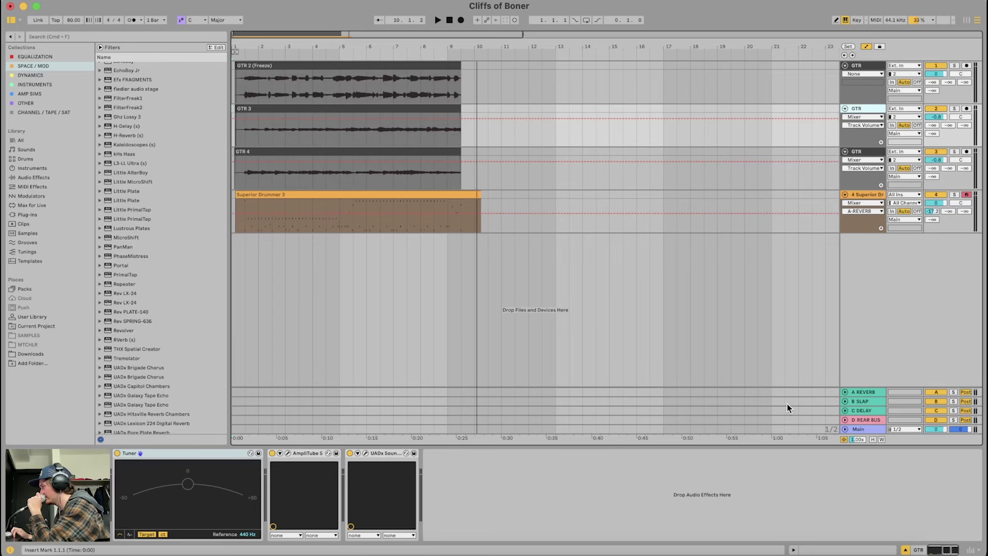
left_click(366, 453)
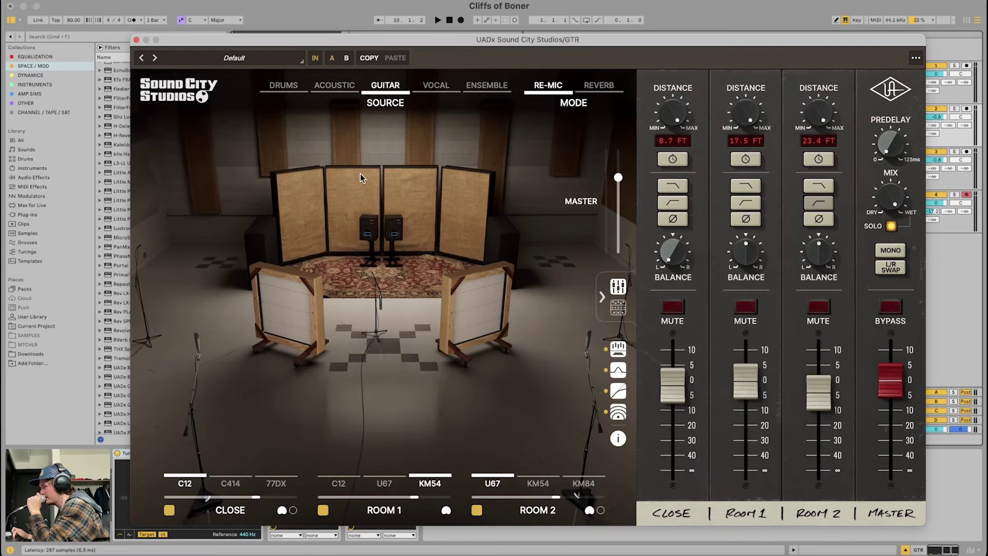
left_click(136, 40)
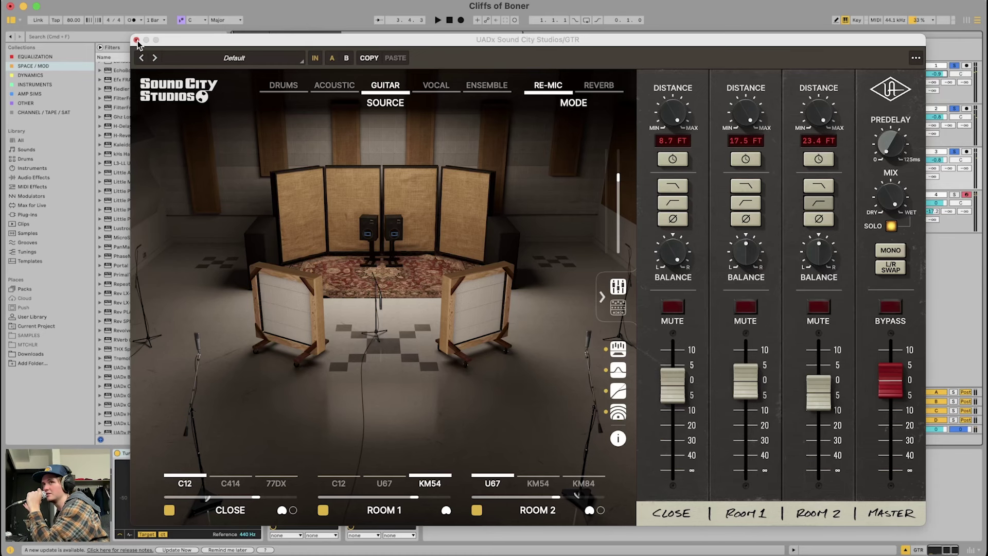
Close the guitar plugin windows and bring up Superior Drummer 3's Custom Shop EZX kit.
left_click(136, 40)
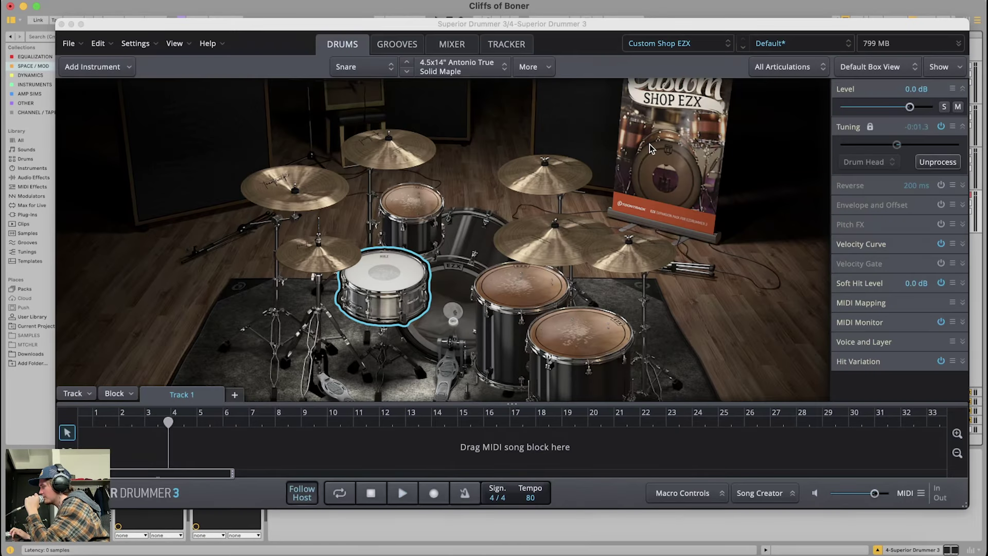
left_click(694, 51)
left_click(694, 51)
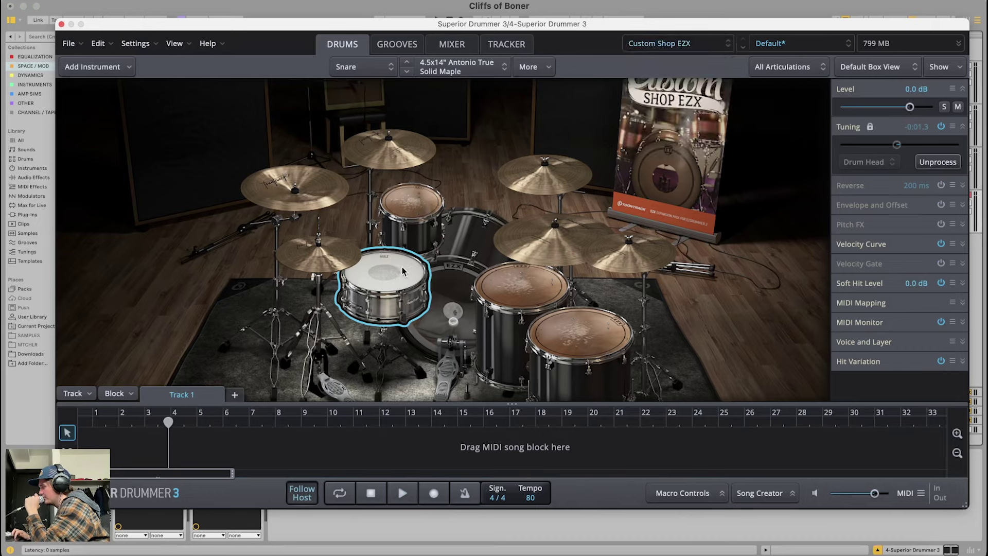